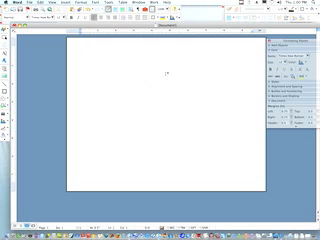
pyautogui.write('A Nebula (dust) (unseen mass) ')
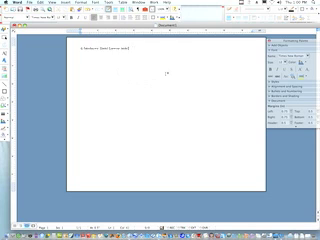
pyautogui.write('addition (test) and(late here) as (then) ')
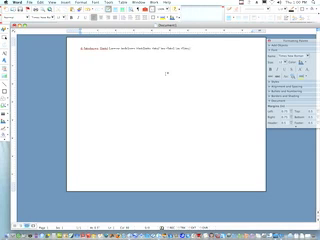
pyautogui.write('(tree tune) (on dine) and the (on and) ')
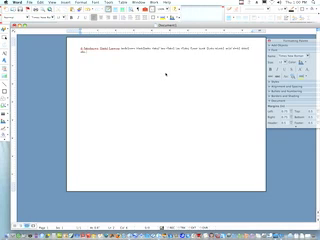
pyautogui.write('do de so ones (in bit) (as it) ')
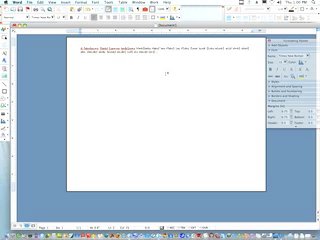
pyautogui.write('bat (on) (ola) and')
# Type an opening line of sample text, then a second paragraph of filler words
pyautogui.press('Return')
pyautogui.write('(short) actword (ock) word) word)')
pyautogui.press('Return')
pyautogui.write('(and so ')
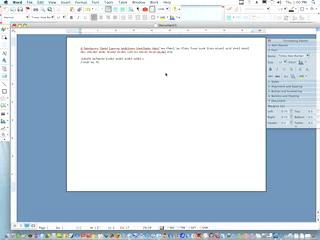
pyautogui.write('food on on (and) on (word) ')
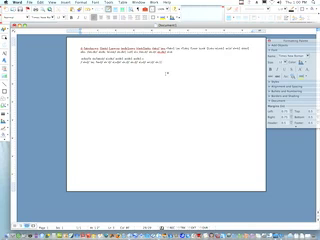
pyautogui.write('and so on and so on ')
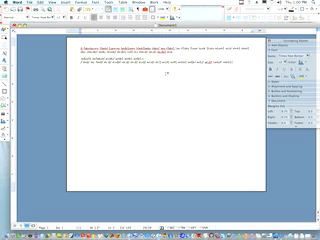
pyautogui.write('and so on and ')
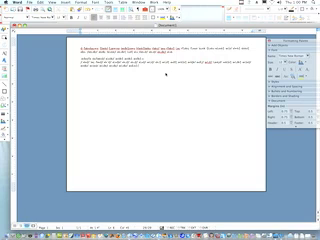
pyautogui.write('so on and so on')
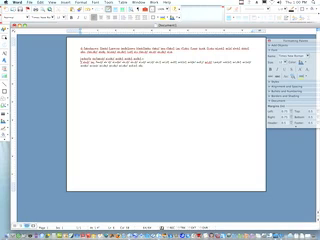
# Select the whole second paragraph and move its right indent marker inward on the ruler
pyautogui.tripleClick(120, 60)
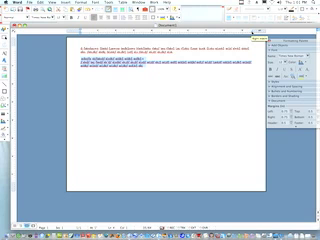
pyautogui.moveTo(63, 16); pyautogui.dragTo(56, 16)
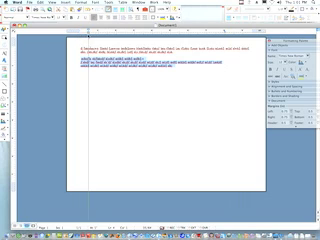
pyautogui.moveTo(116, 37); pyautogui.dragTo(116, 37)
# Shift the selected paragraph's left indent marker rightward on the ruler
pyautogui.moveTo(80, 37); pyautogui.dragTo(116, 37)
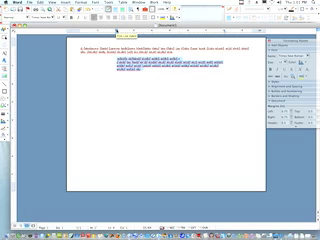
pyautogui.moveTo(117, 31); pyautogui.dragTo(117, 31)
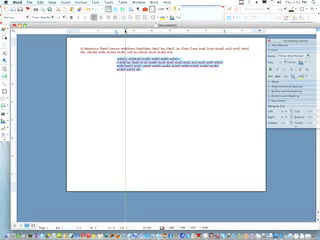
# Move the second paragraph's first-line indent marker further right on the ruler
pyautogui.moveTo(117, 31); pyautogui.dragTo(117, 31)
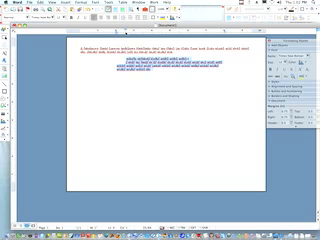
pyautogui.moveTo(124, 32); pyautogui.dragTo(108, 32)
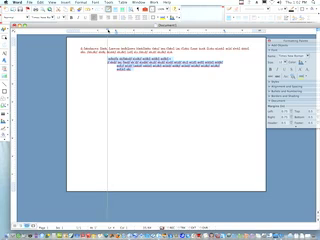
# Drag the second paragraph's hanging indent marker back left so its remaining lines reflow
pyautogui.moveTo(119, 32); pyautogui.dragTo(116, 32)
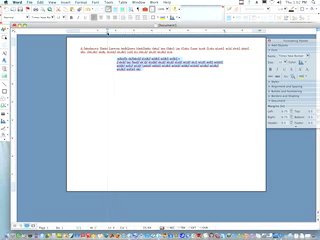
pyautogui.moveTo(121, 33); pyautogui.dragTo(109, 33)
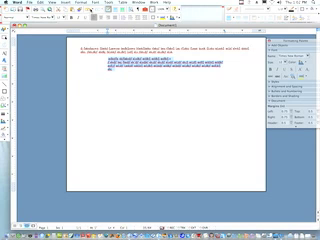
pyautogui.click(73, 2)
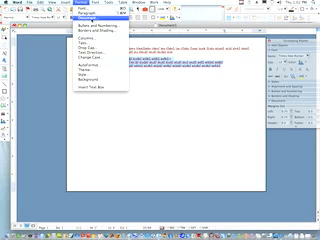
pyautogui.click(190, 107)
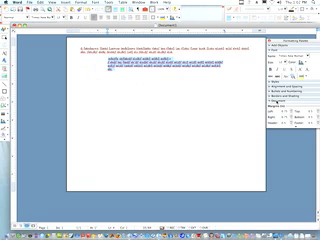
pyautogui.click(174, 96)
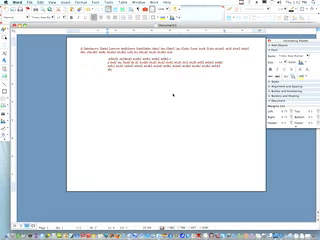